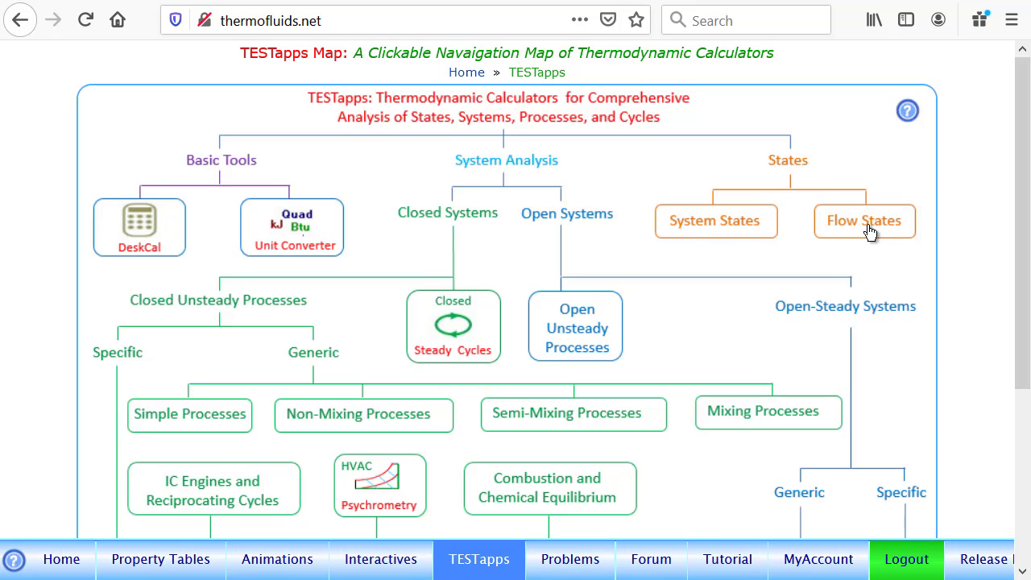
- Open the PC (phase-change) model calculator from the Flow-State TESTapps
click(874, 226)
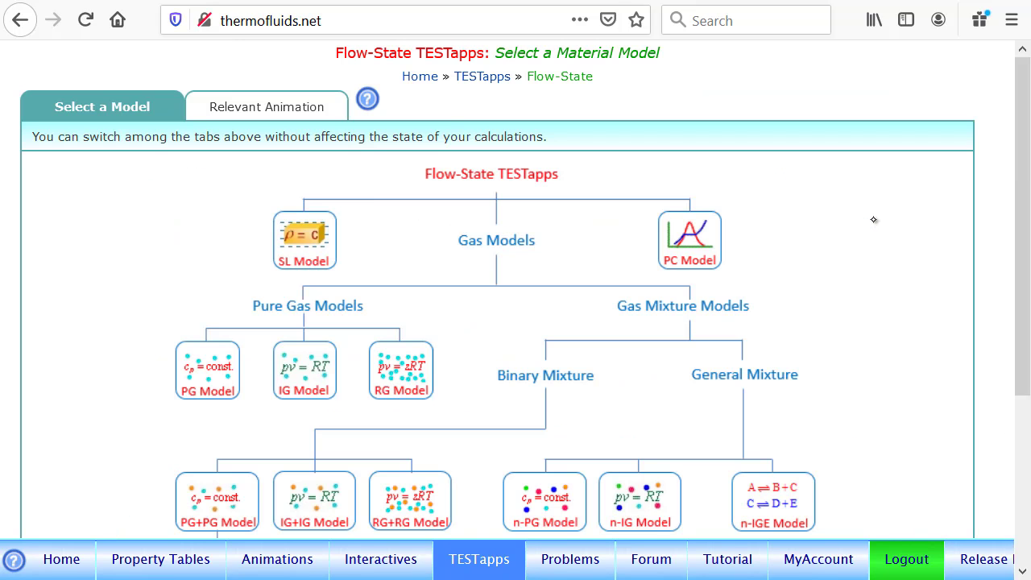
click(692, 241)
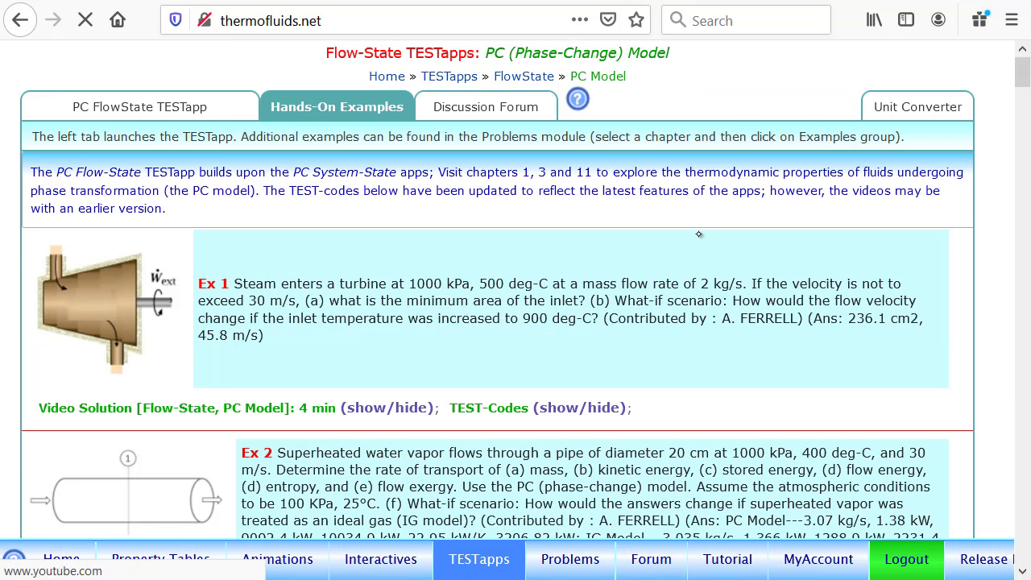
click(115, 112)
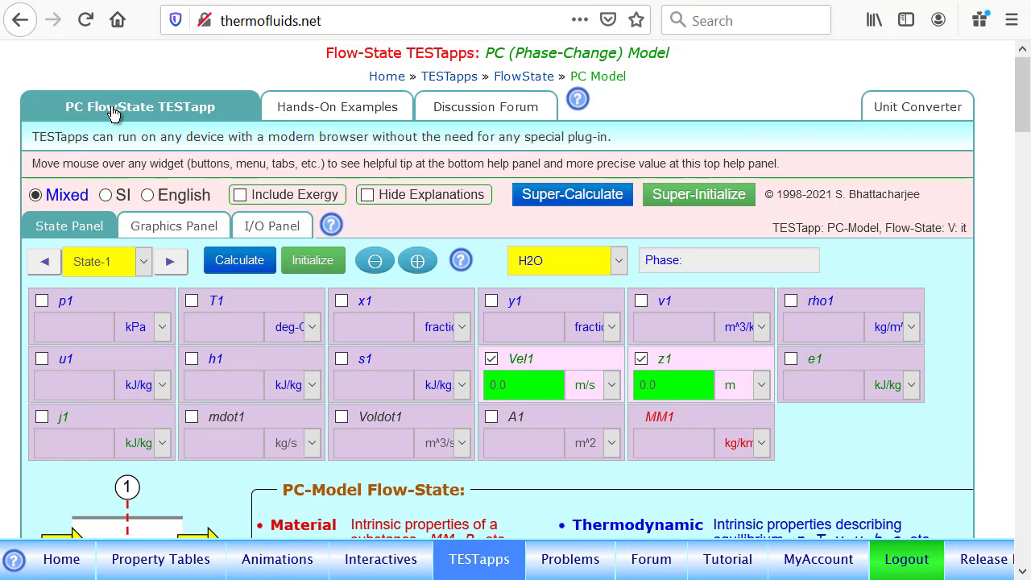
- Define the given values as I/O Panel variables: p1kPa = 1000, T1degC = 500, Vel1mps = 30 and mdot1kgps = 2
click(274, 227)
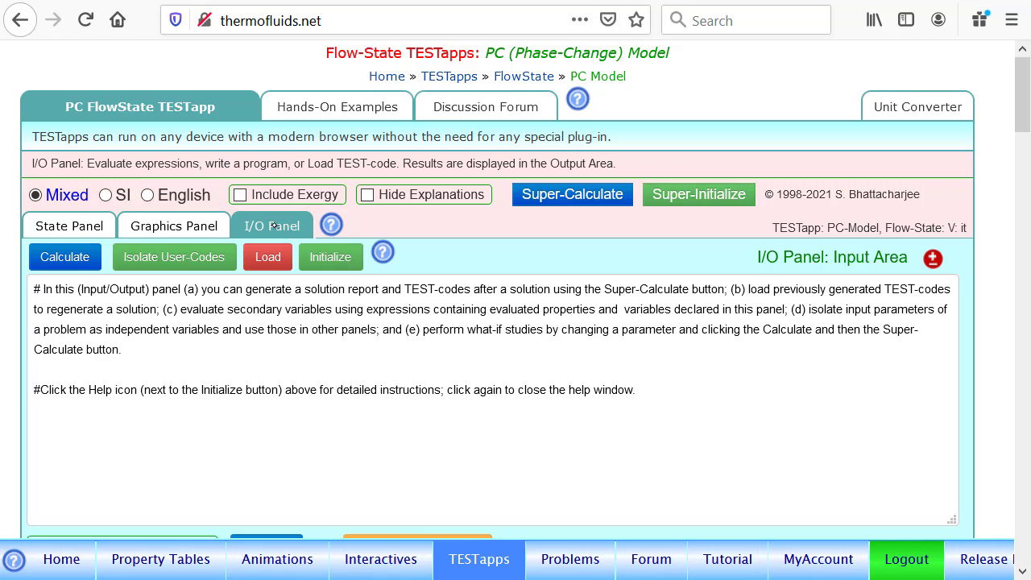
click(58, 426)
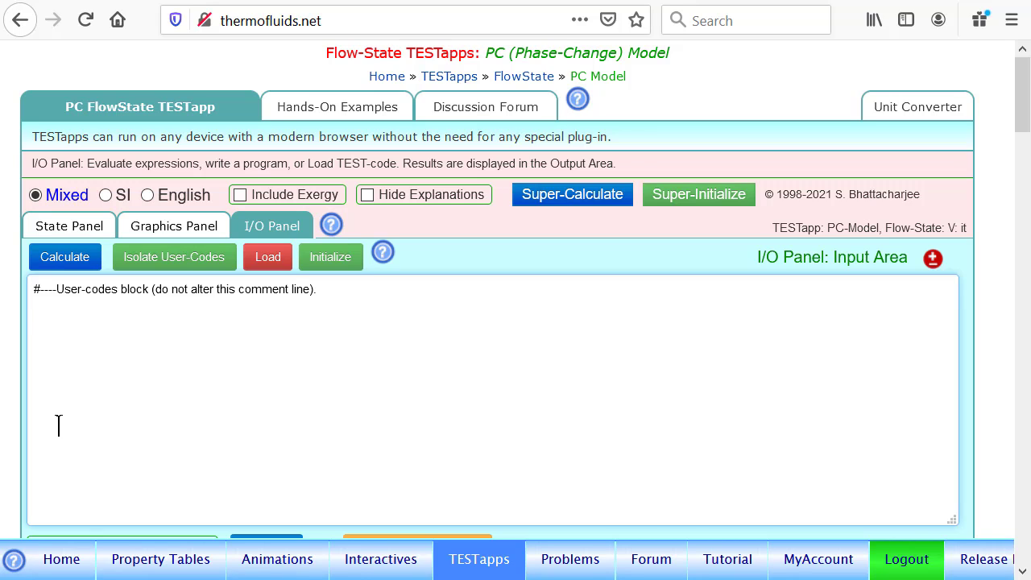
text(#----given values)
key(Return)
text(p1kPa )
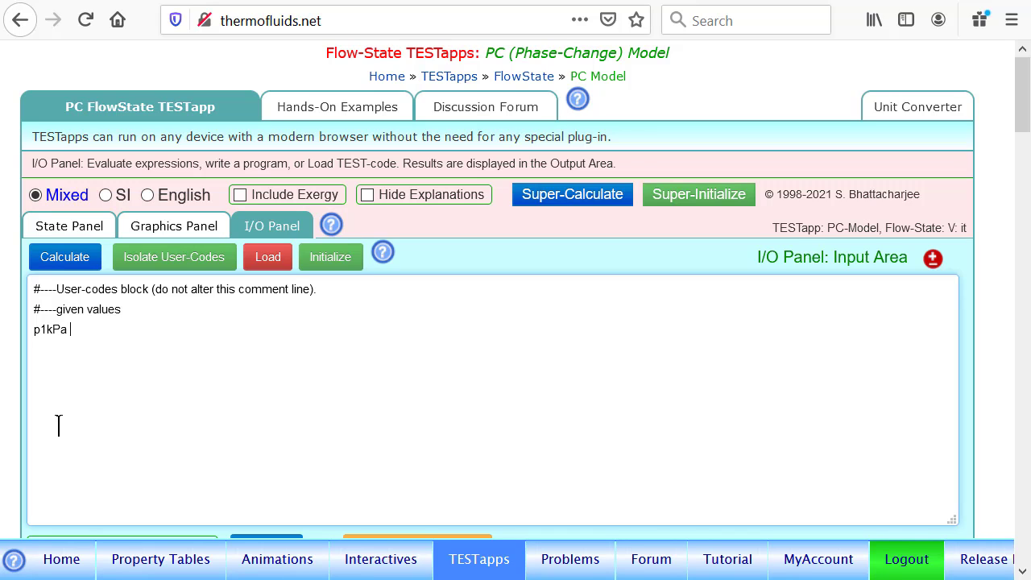
text(= 1000;)
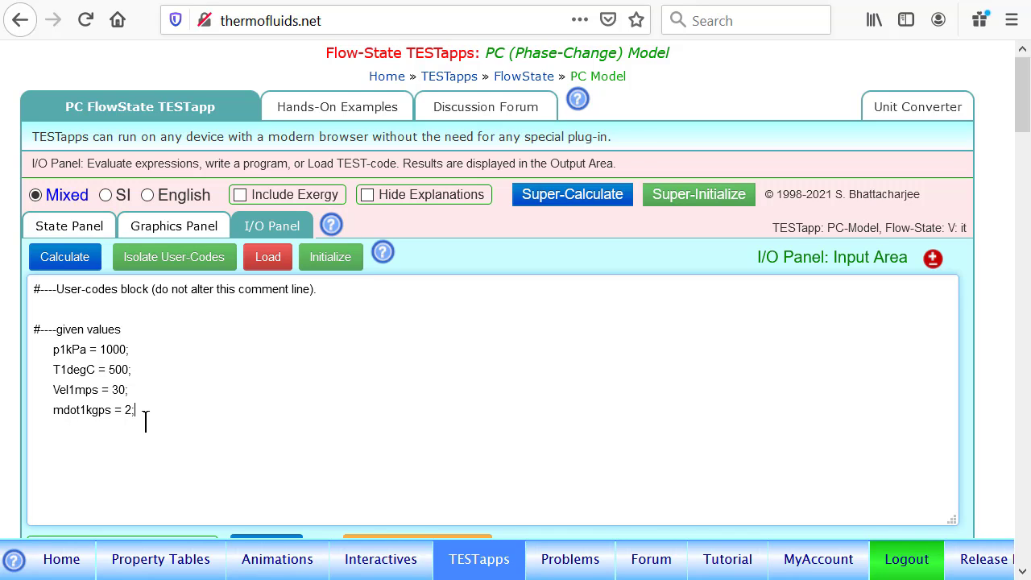
- Assign the expression =T1degC to T1 of State-1 and calculate the state
click(69, 227)
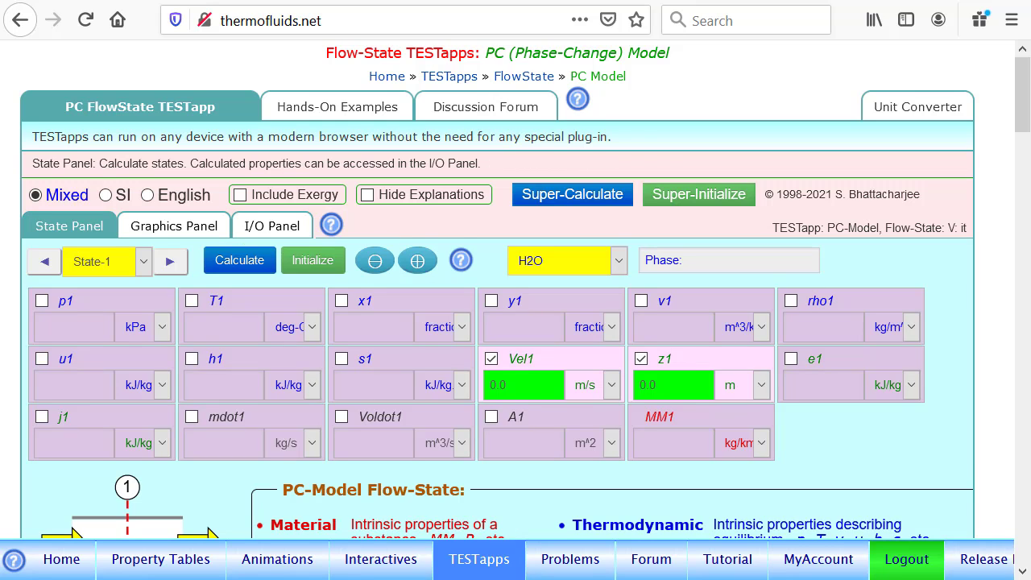
click(242, 300)
key(BackSpace)
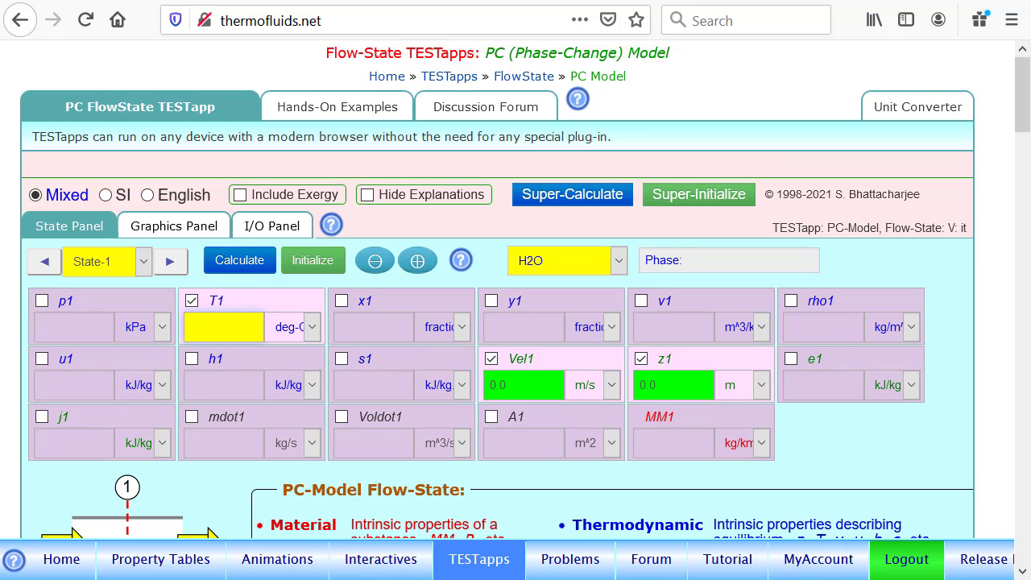
text(=T1)
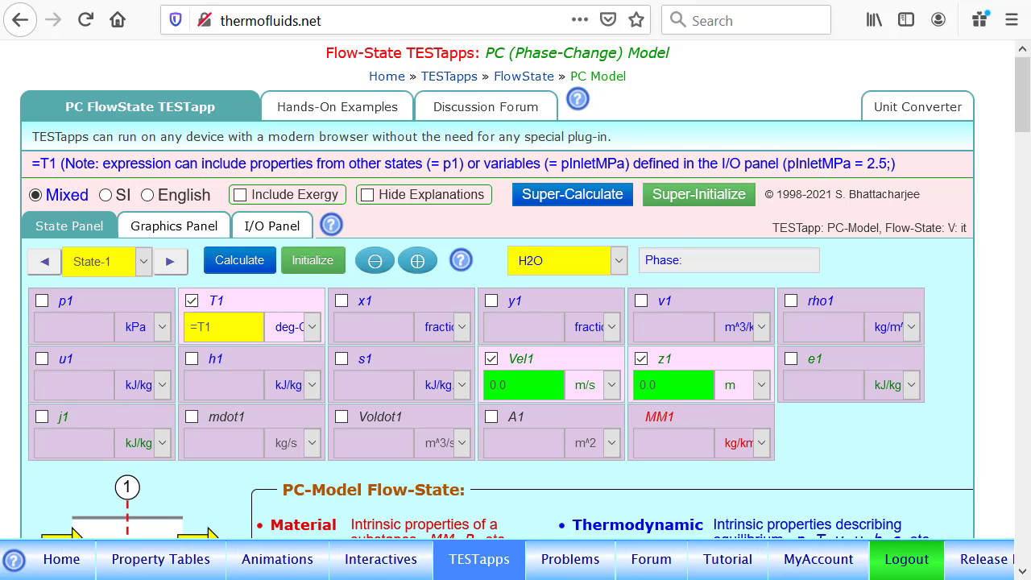
click(229, 320)
text(deg)
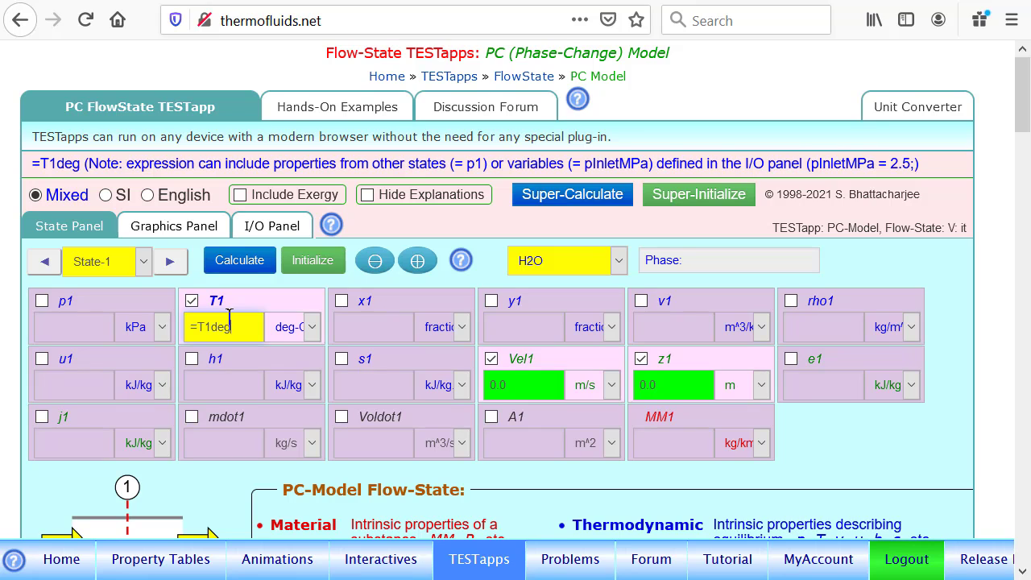
text(C)
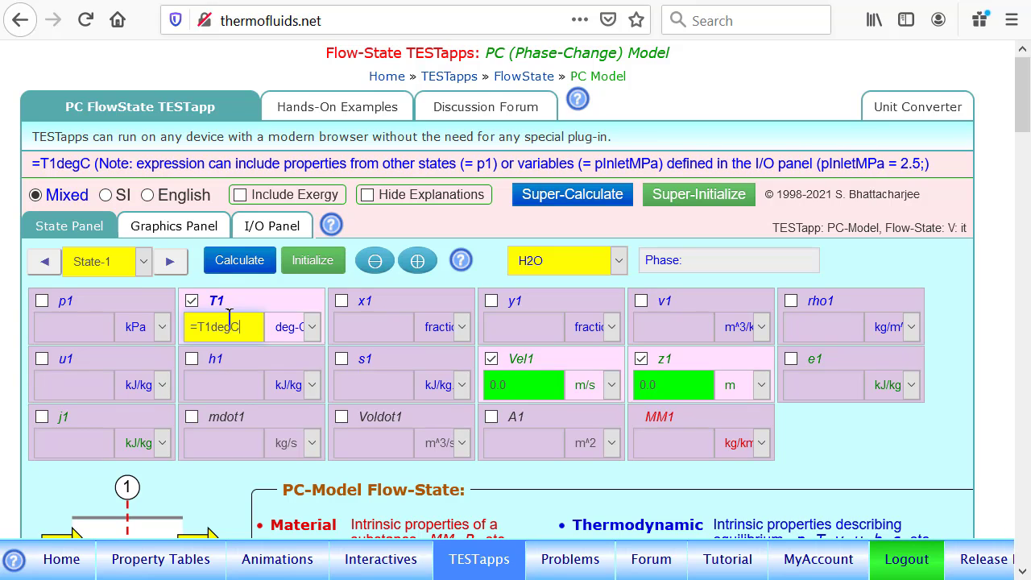
click(242, 266)
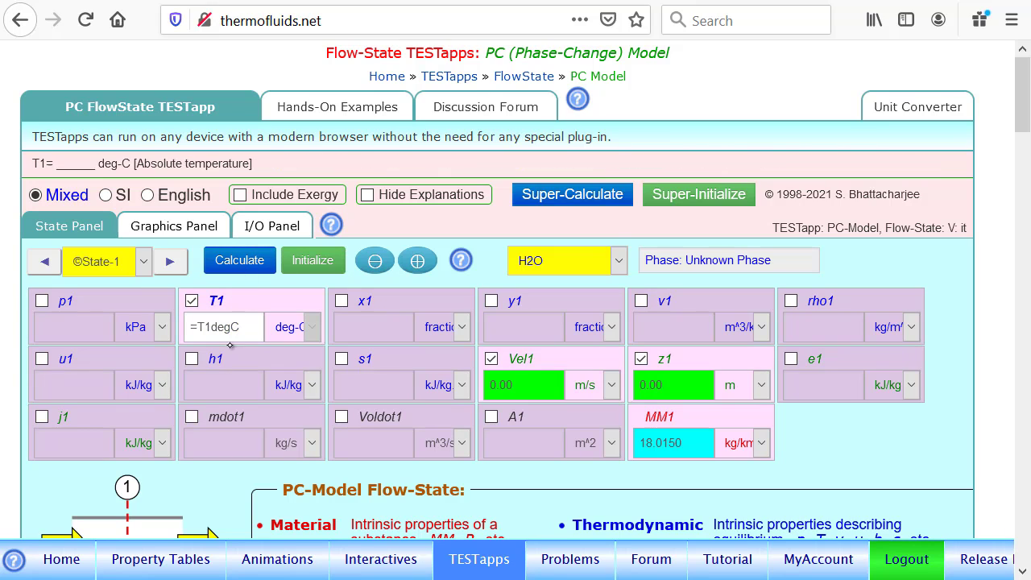
- Evaluate the given-value variables in the I/O Panel, and recalculate State-1 with them
click(272, 228)
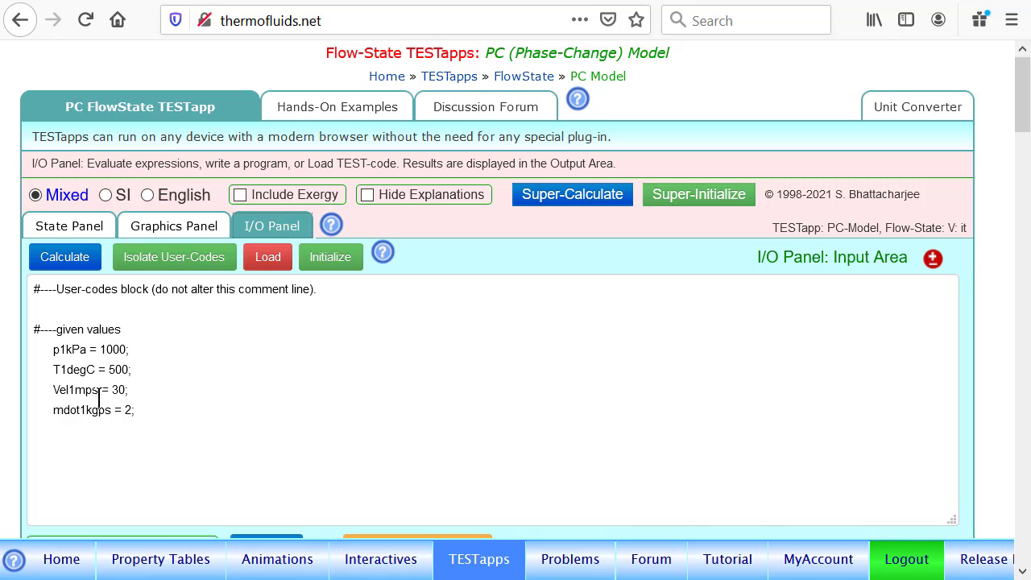
click(62, 260)
click(555, 395)
scroll(561, 272, down, 3)
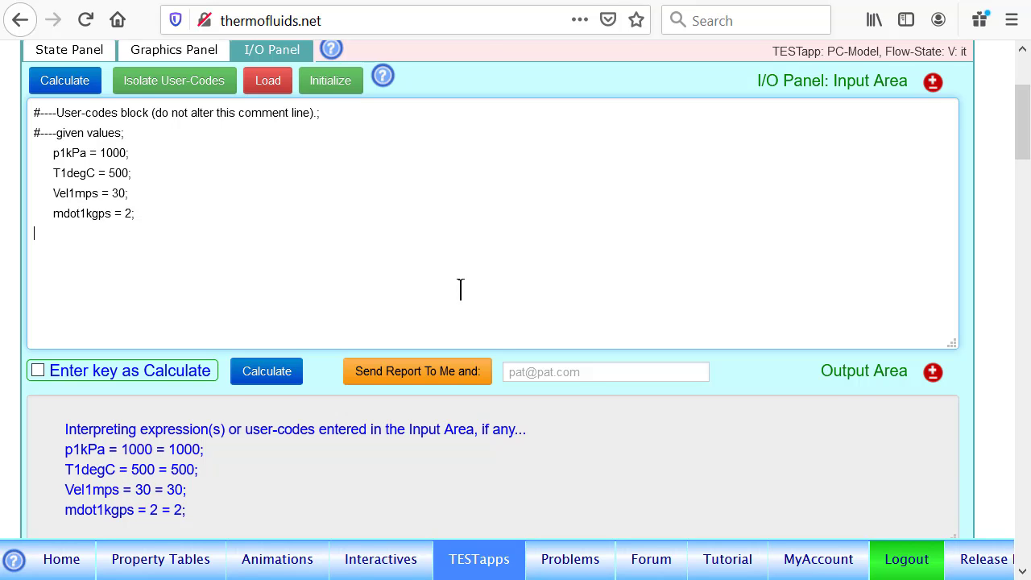
scroll(476, 472, up, 3)
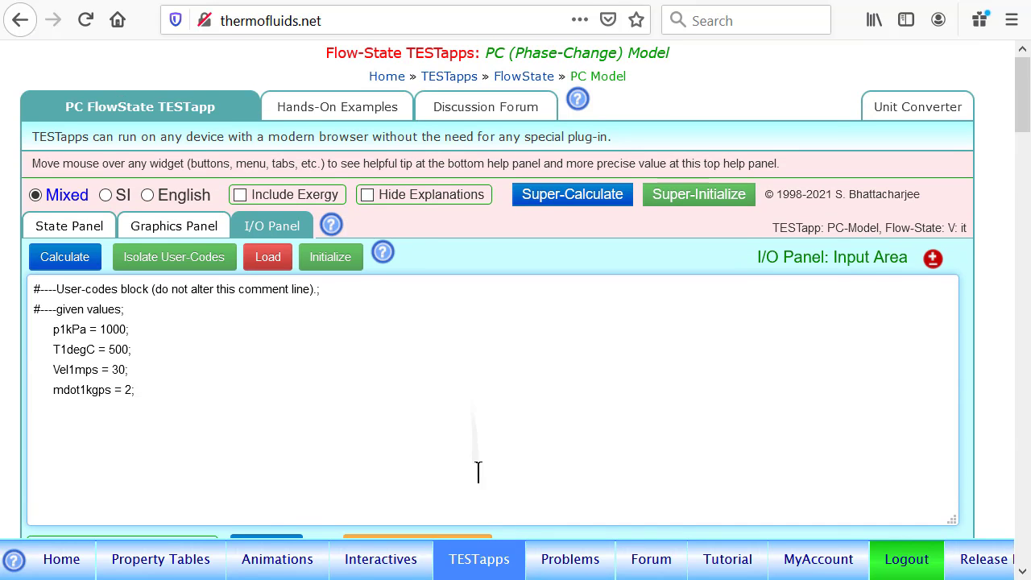
click(71, 219)
click(241, 261)
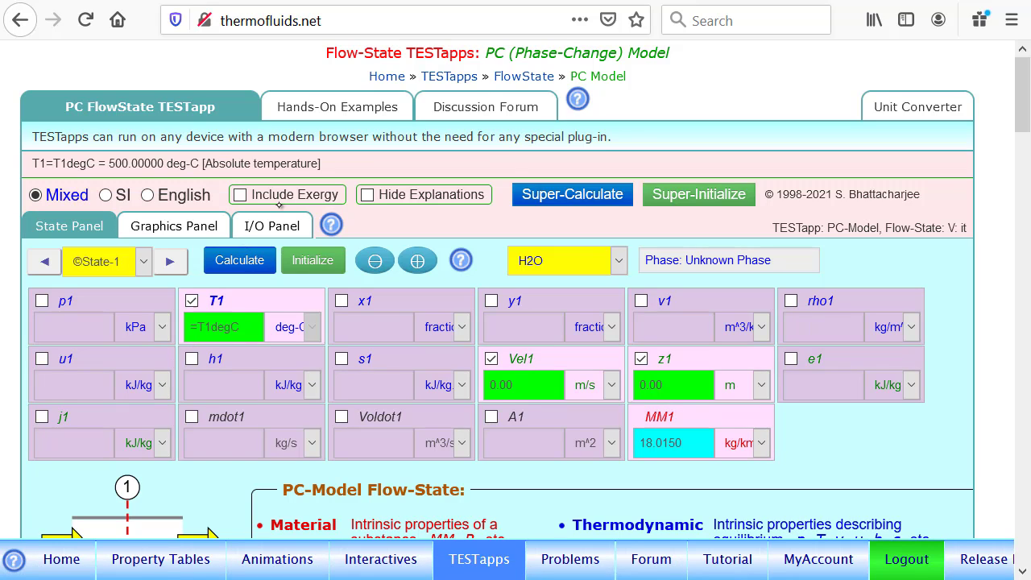
- Check the variable names in the I/O Panel and assign =p1kPa to p1 of State-1
click(270, 225)
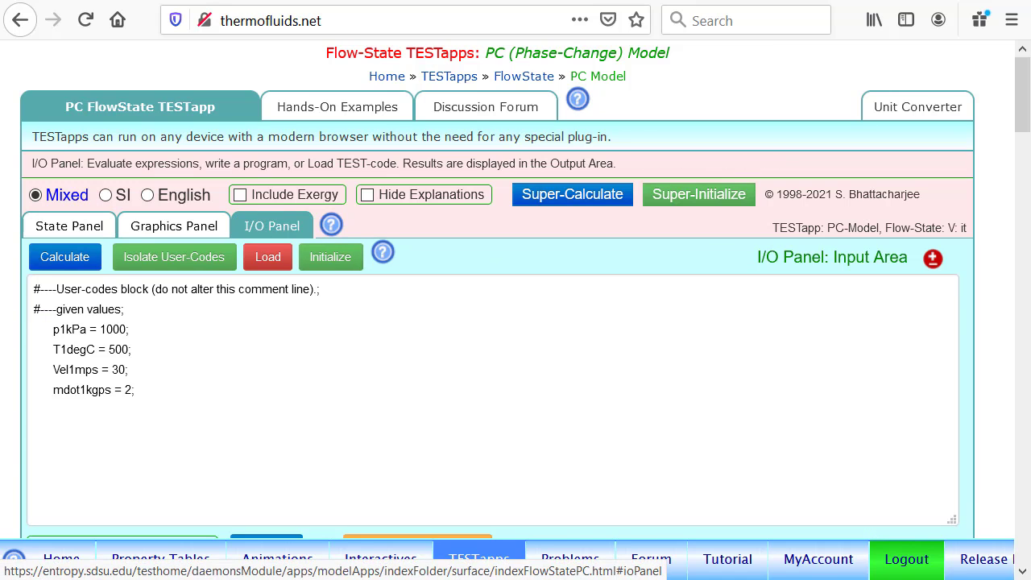
click(79, 225)
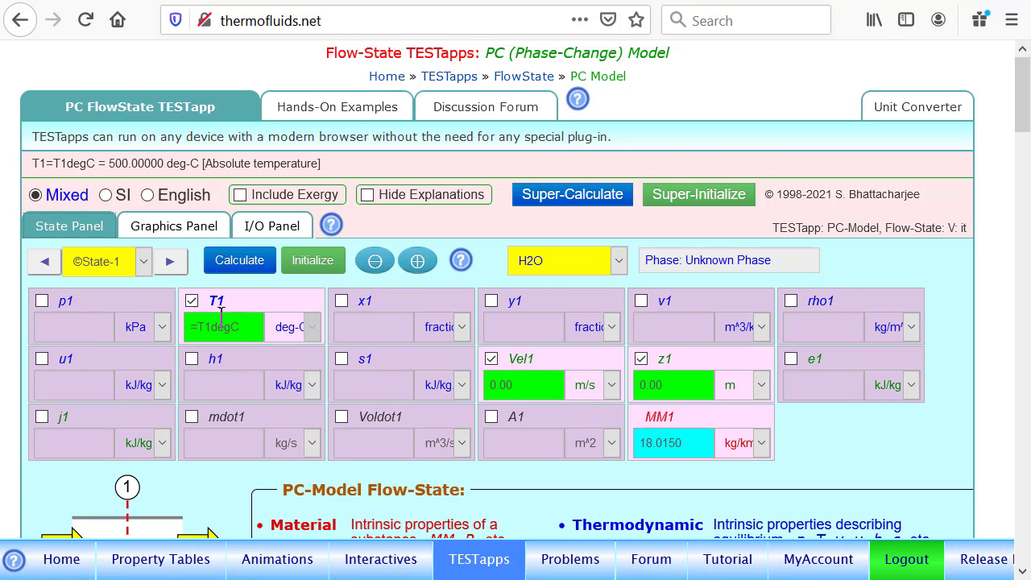
click(81, 304)
key(BackSpace)
text(=)
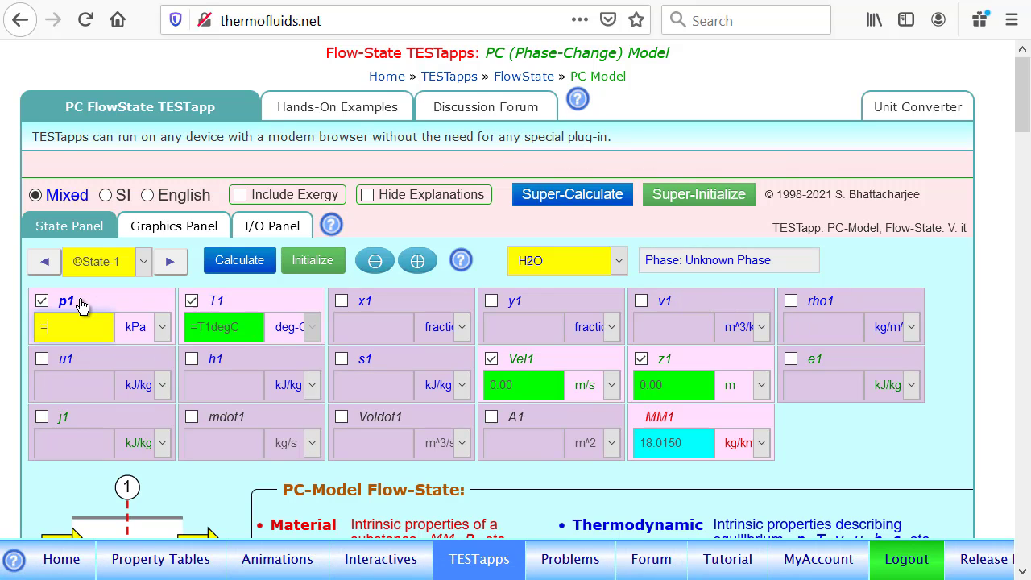
text(p1kPa)
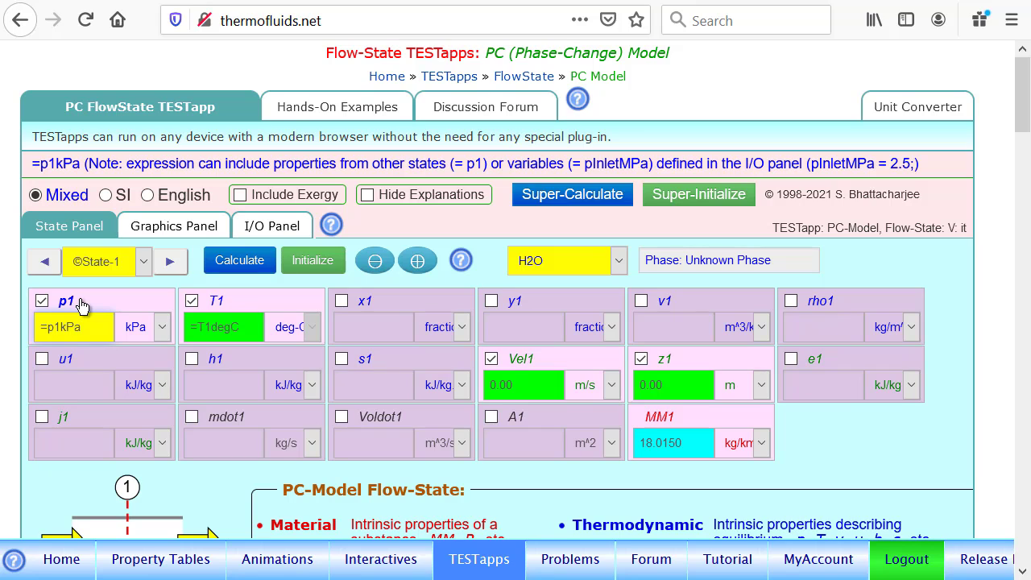
- Try the expression =Vel1kPa for the velocity Vel1 and calculate State-1
click(559, 364)
click(558, 364)
text(=)
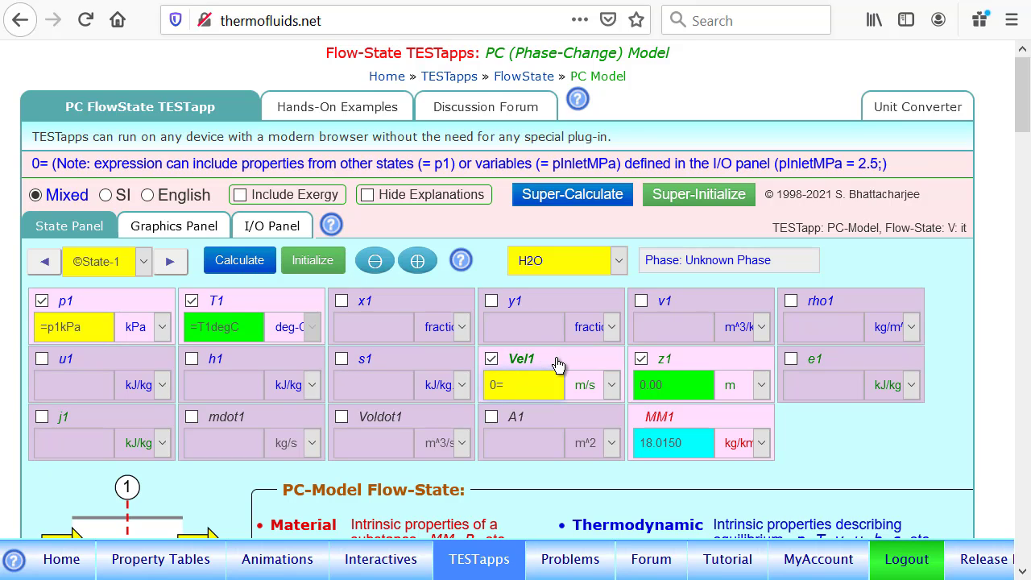
text(Vel)
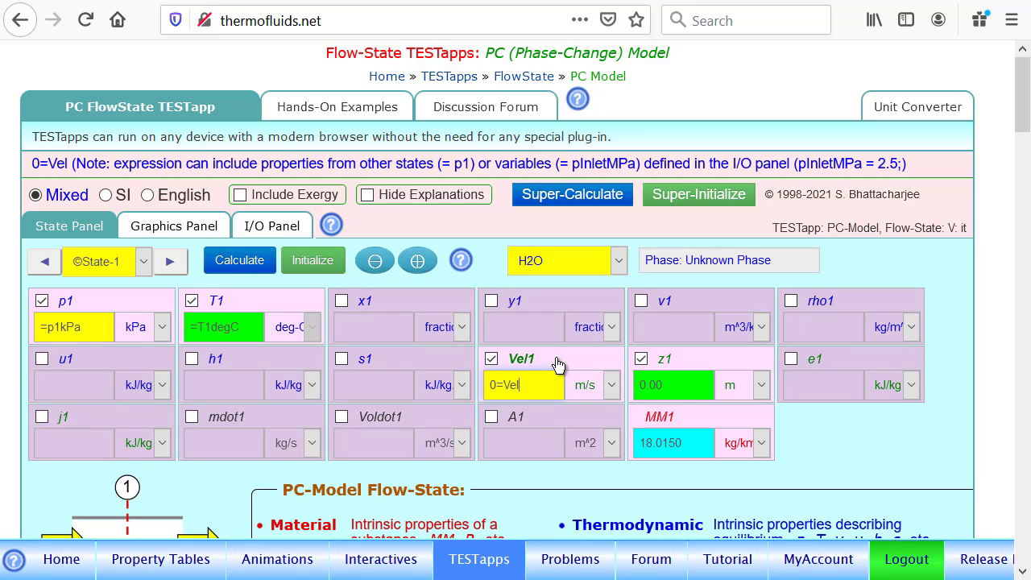
text(1kPa)
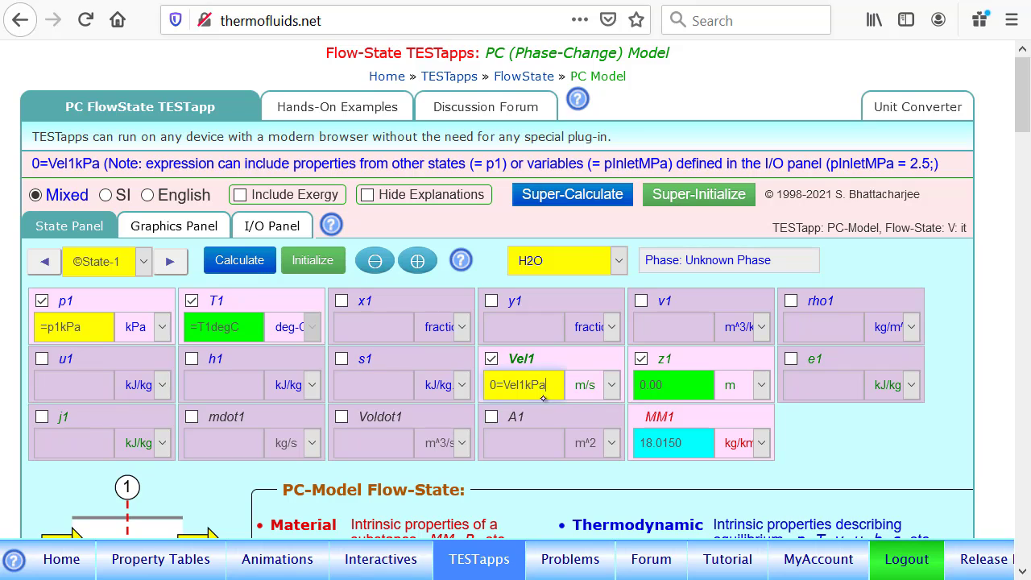
click(250, 263)
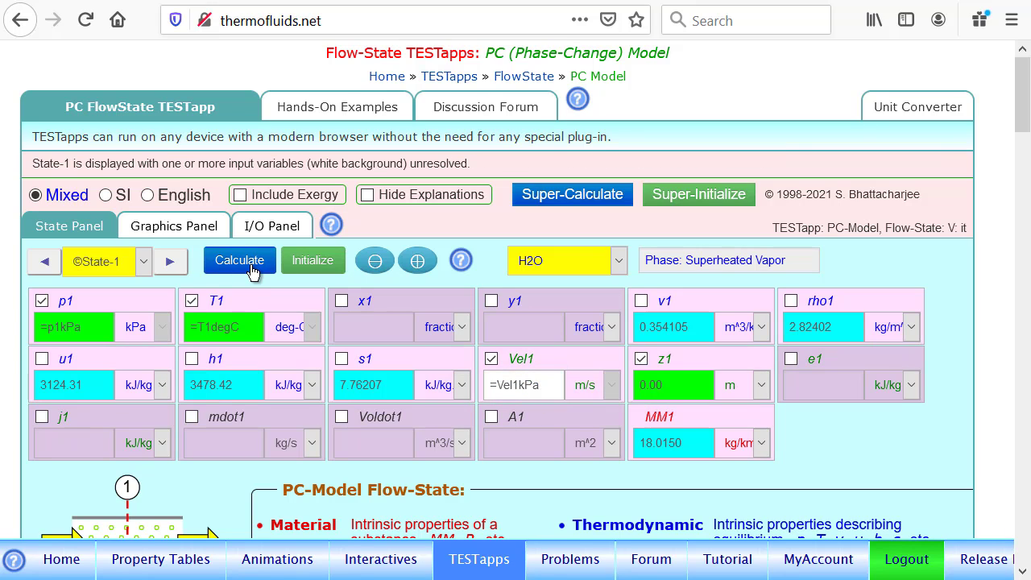
- Correct the Vel1 expression to =Vel1mps and recalculate State-1
click(546, 386)
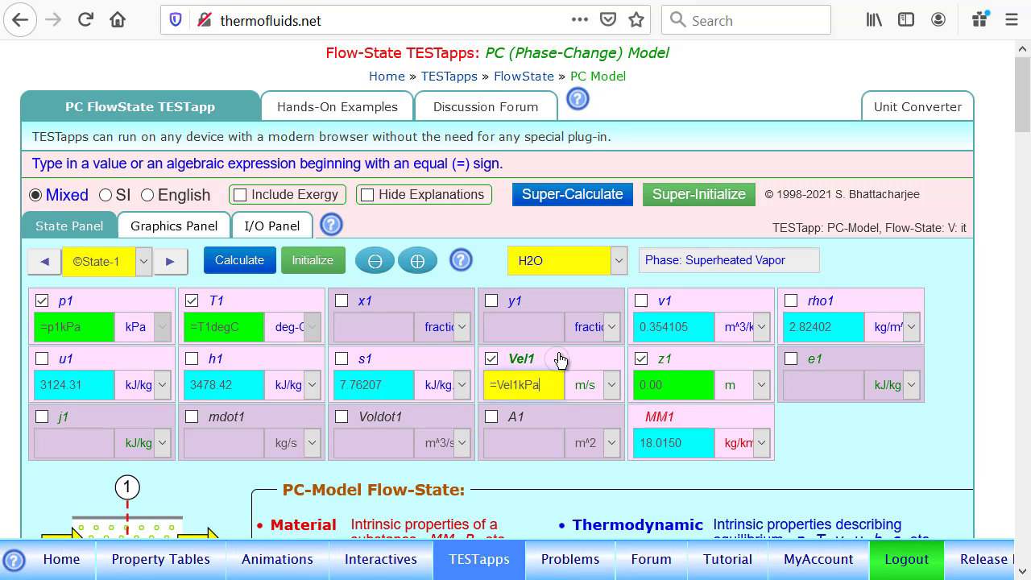
key(BackSpace)
key(BackSpace)
key(BackSpace)
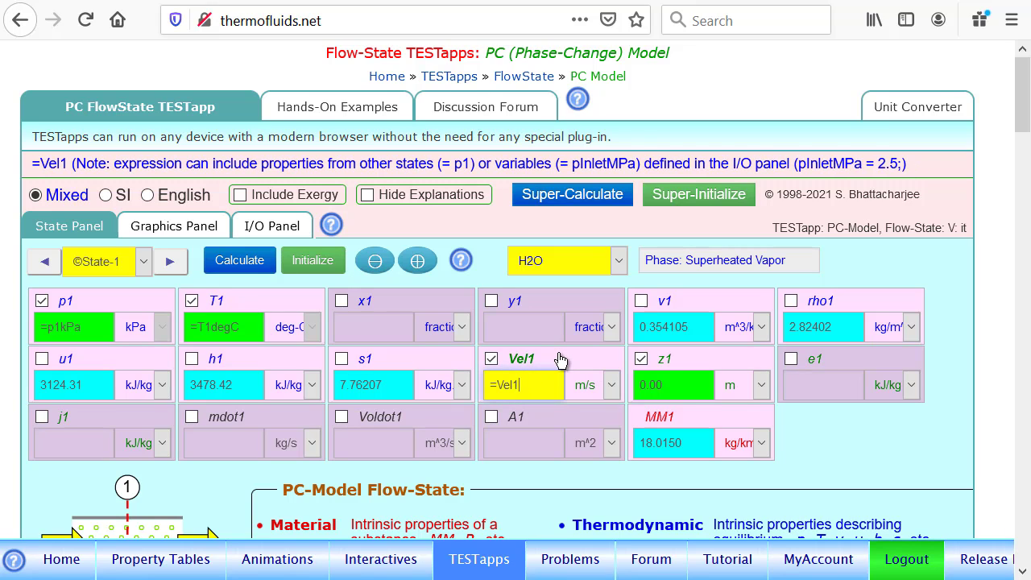
text(mps)
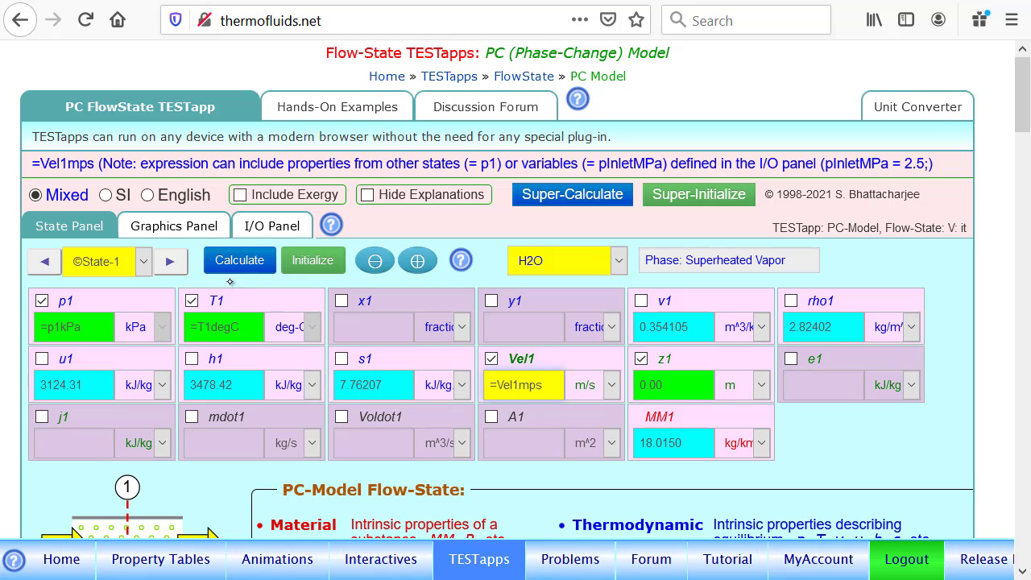
click(237, 261)
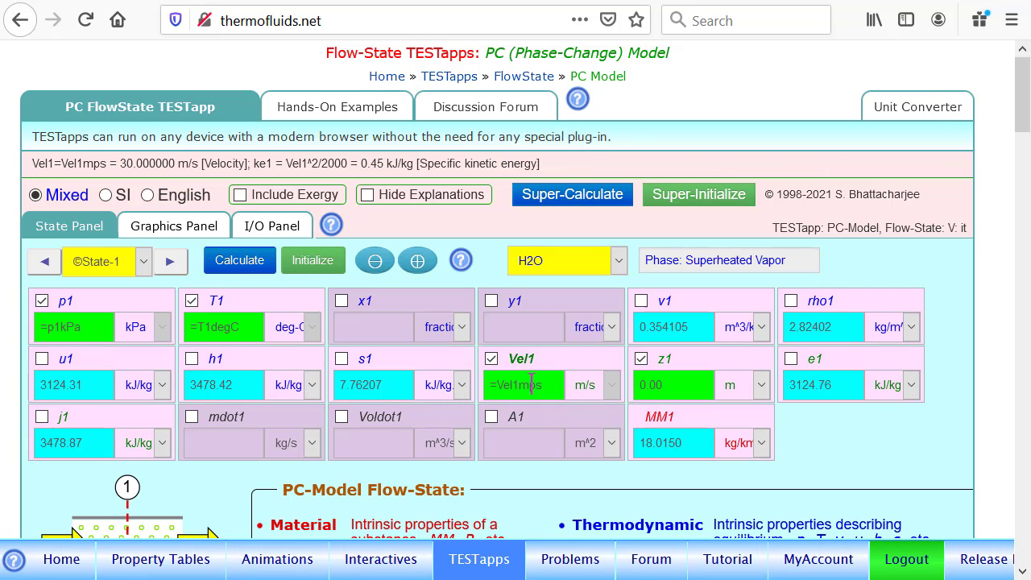
- Assign =mdot1kgps to the mass flow rate mdot1, calculate State-1 and read the precise flow area A1
click(234, 416)
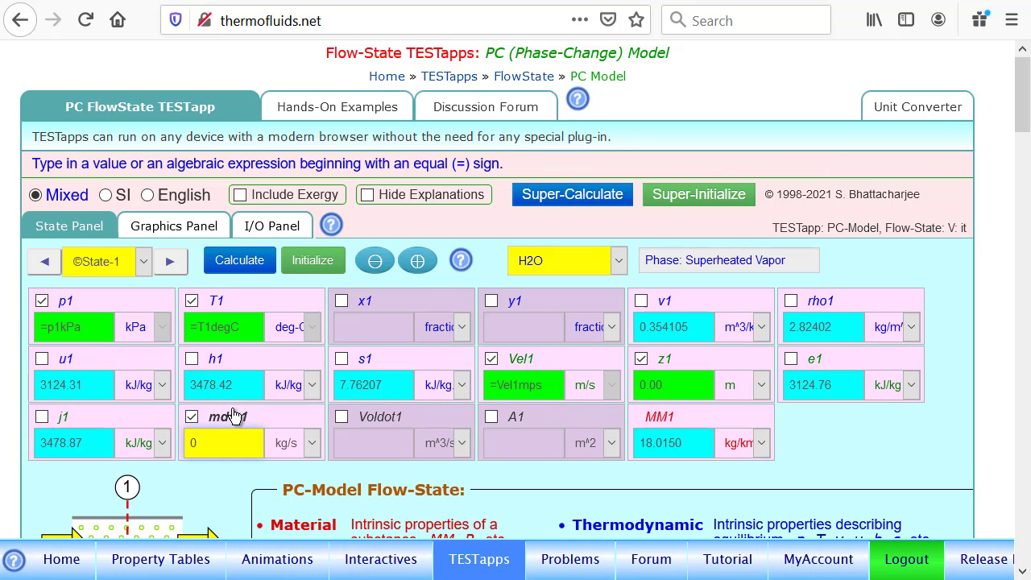
text(=md)
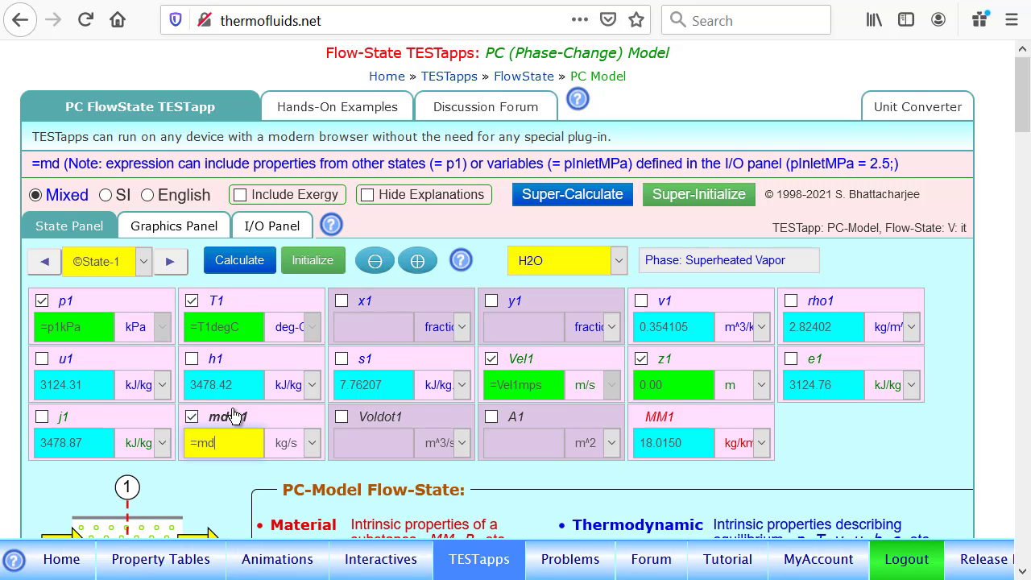
text(ot1k)
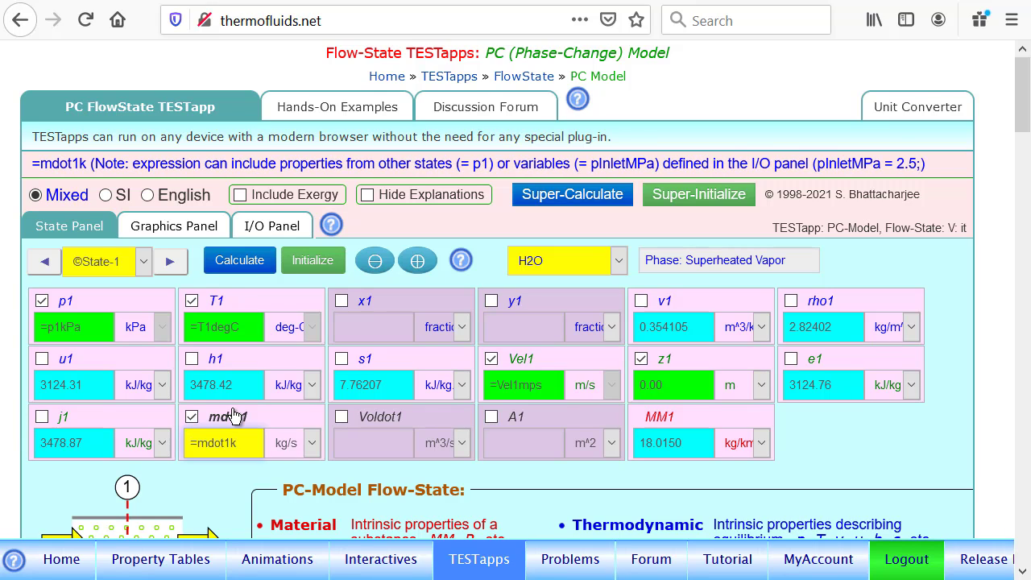
text(gps)
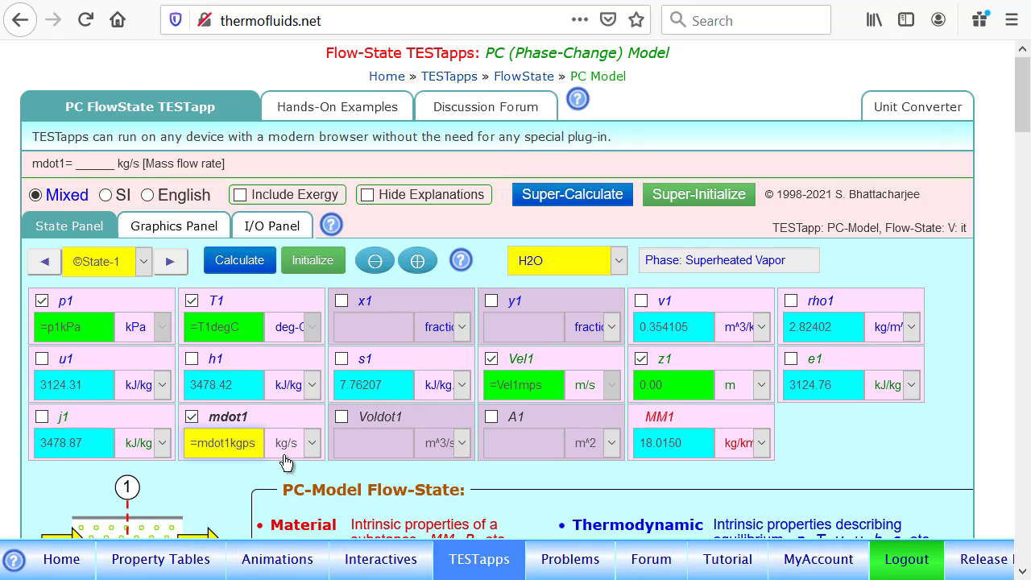
click(244, 263)
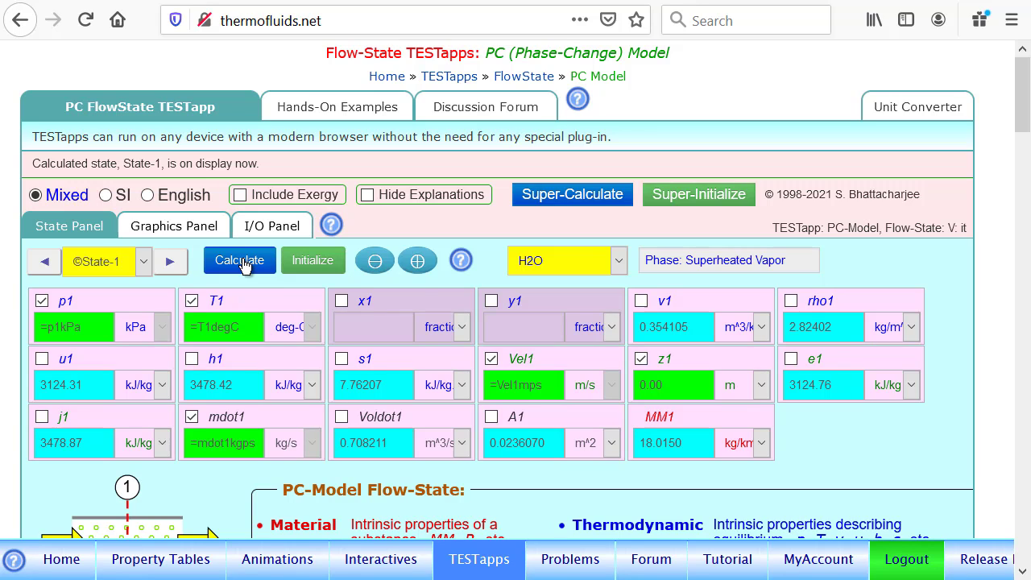
mouse_move(503, 426)
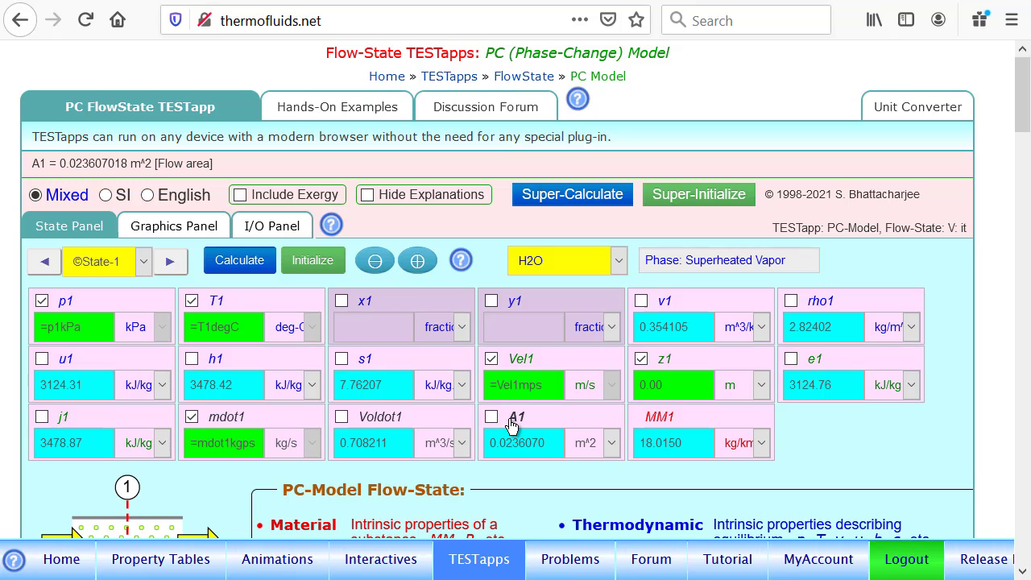
- Add the comment #---min area and the line minAream2 = A1; below the given values in the I/O Panel user codes
click(272, 226)
click(162, 390)
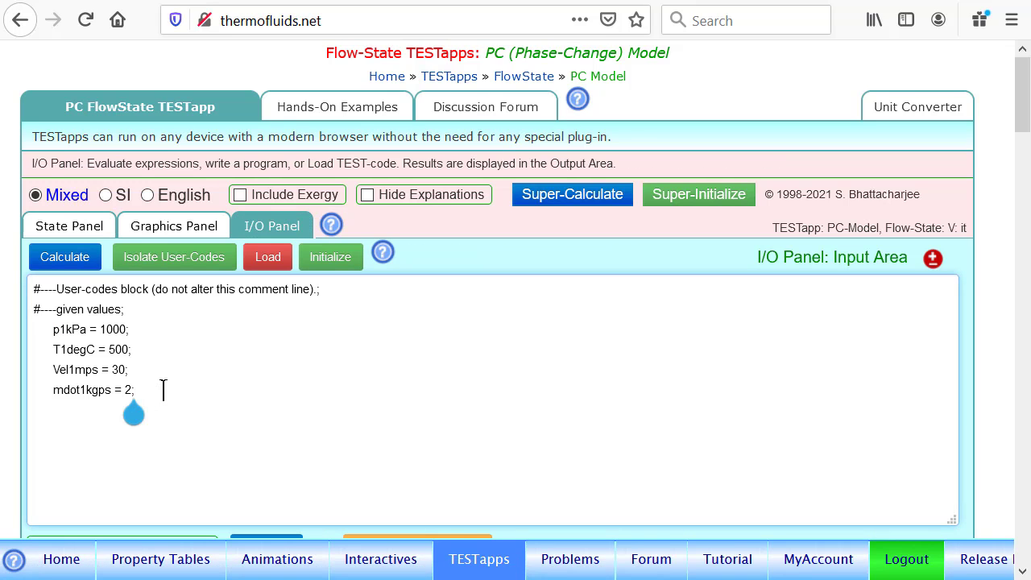
key(Return)
text(#---min area)
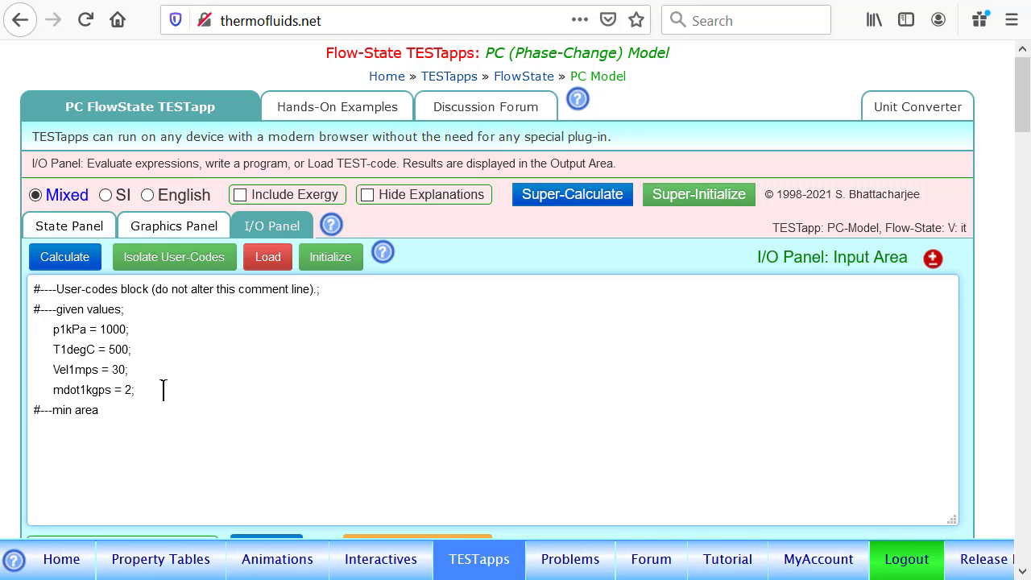
key(Return)
text(minAream2 = A1;)
key(Return)
text(minA)
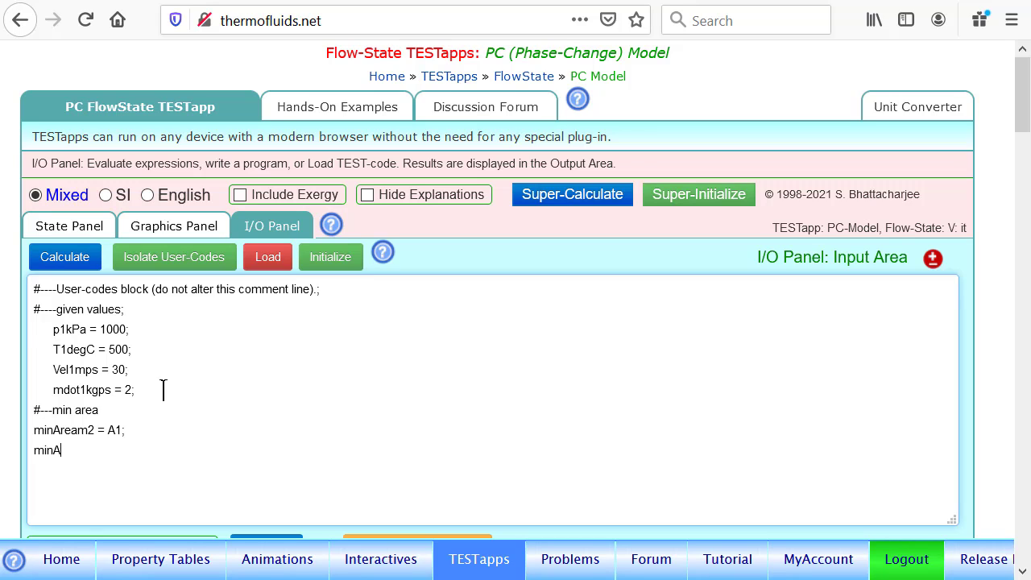
- Rename the minAream2 variable to Aminm2 in the minimum-area line
click(85, 429)
key(BackSpace)
key(BackSpace)
key(BackSpace)
key(BackSpace)
text(m)
click(67, 451)
click(74, 429)
key(BackSpace)
key(BackSpace)
key(BackSpace)
key(BackSpace)
key(BackSpace)
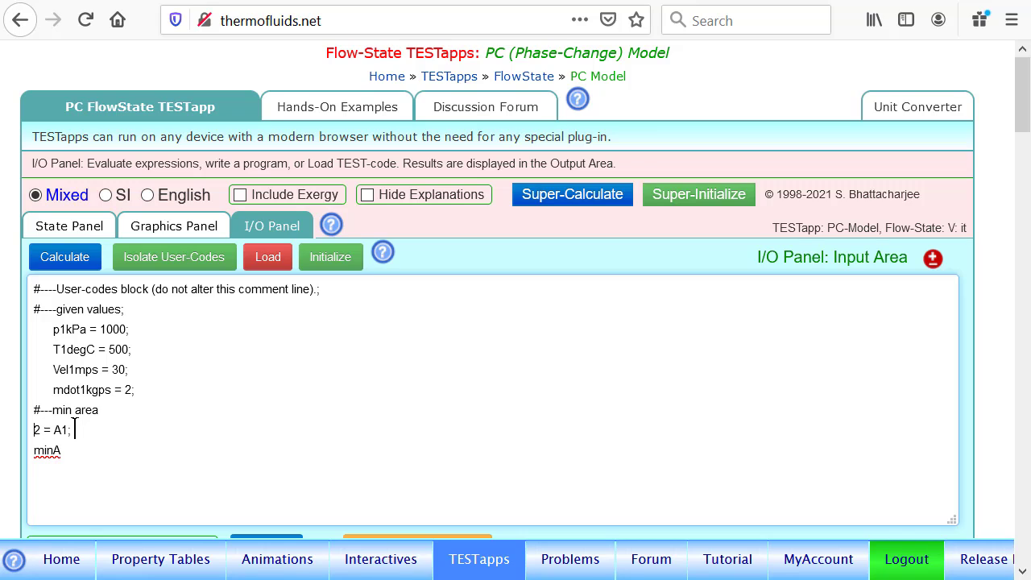
text(Aminm)
- Replace the unfinished last line with the conversion Amincm2 = Aminm2*100*100;
click(73, 459)
key(BackSpace)
key(BackSpace)
key(BackSpace)
key(BackSpace)
text(Amincm)
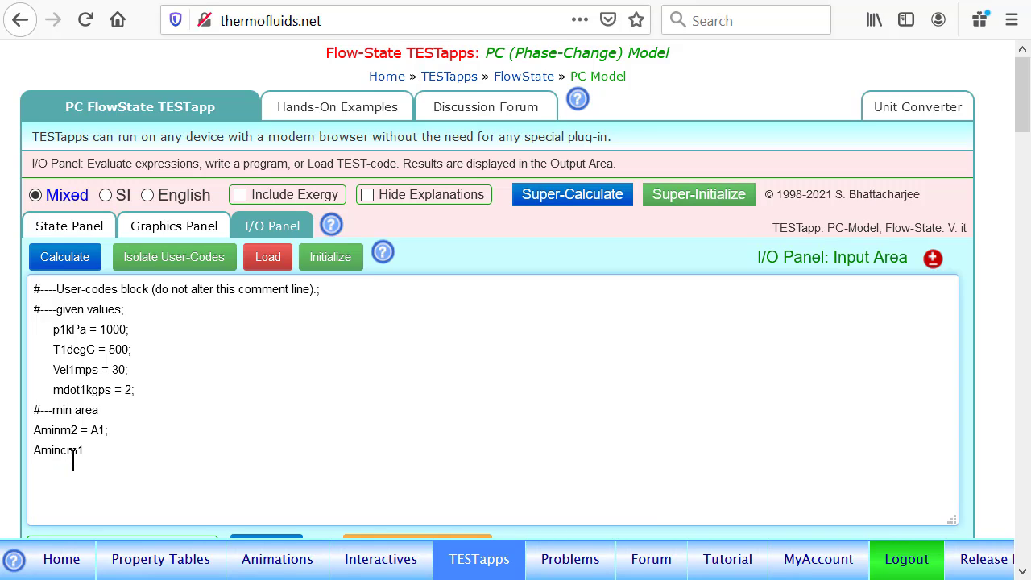
key(BackSpace)
text(2 = Aminm2*1`00)
key(BackSpace)
key(BackSpace)
text(00*100)
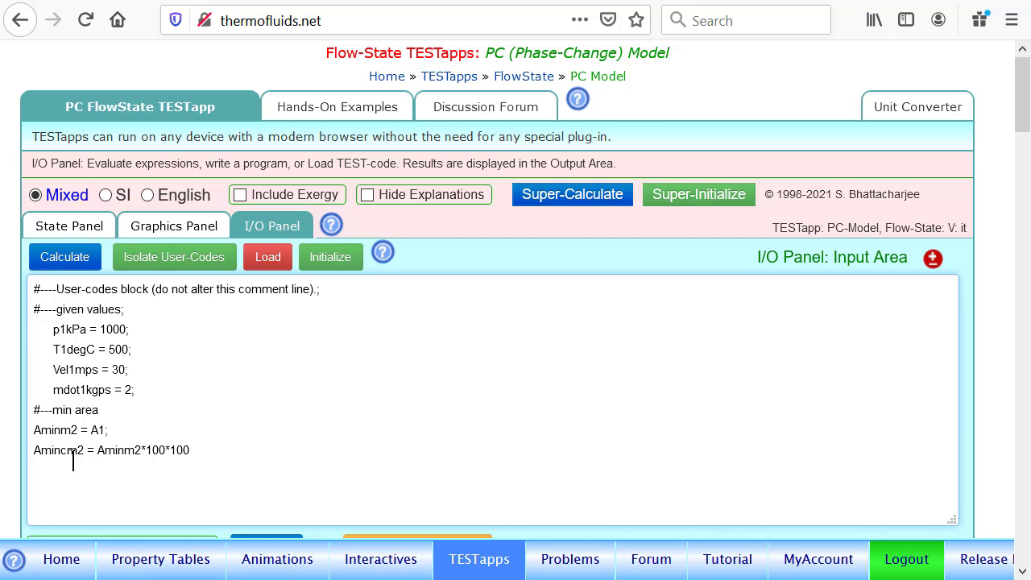
text(;)
- Calculate the user codes and read Aminm2 and Amincm2 in the output area
click(60, 257)
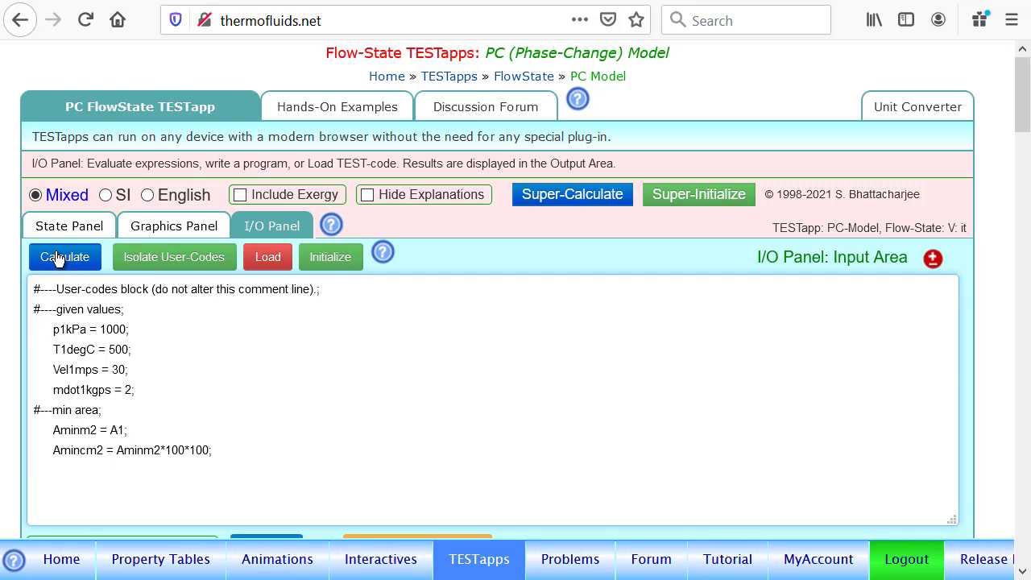
scroll(476, 402, down, 1)
scroll(479, 208, down, 2)
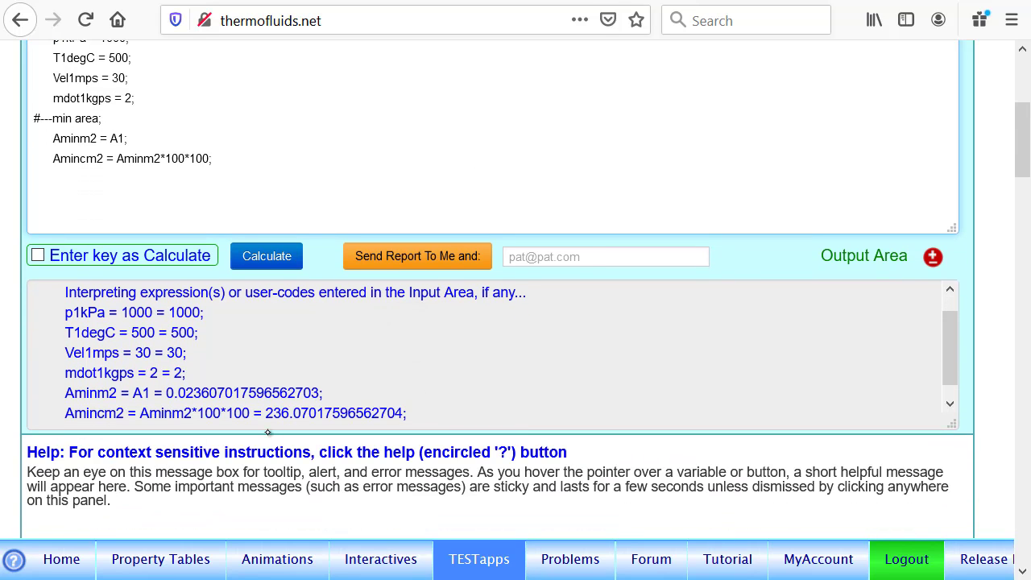
scroll(554, 152, up, 5)
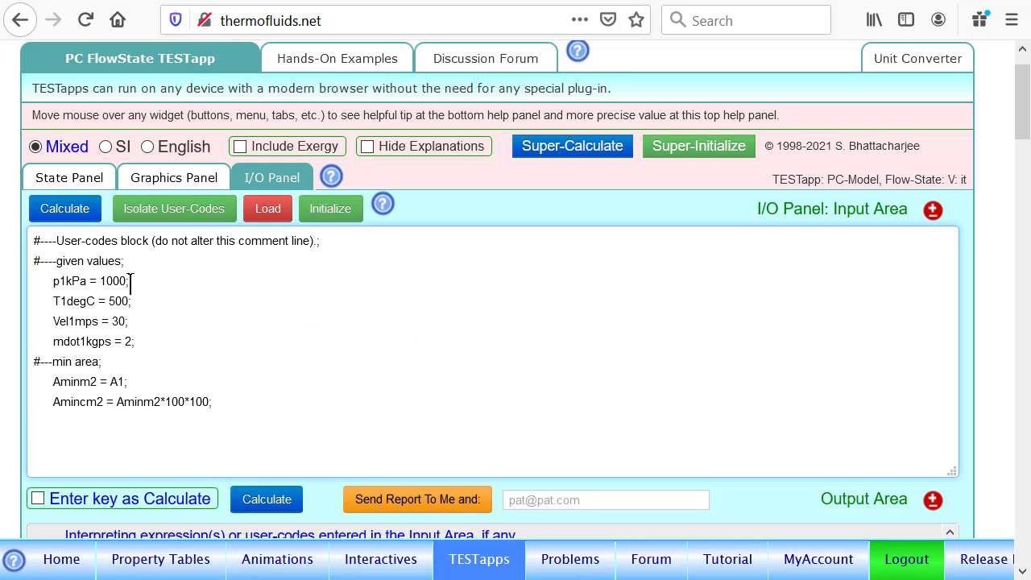
- Set T1degC to 900 in the given values, recalculate the user codes and check the resulting areas
click(116, 298)
scroll(593, 344, down, 3)
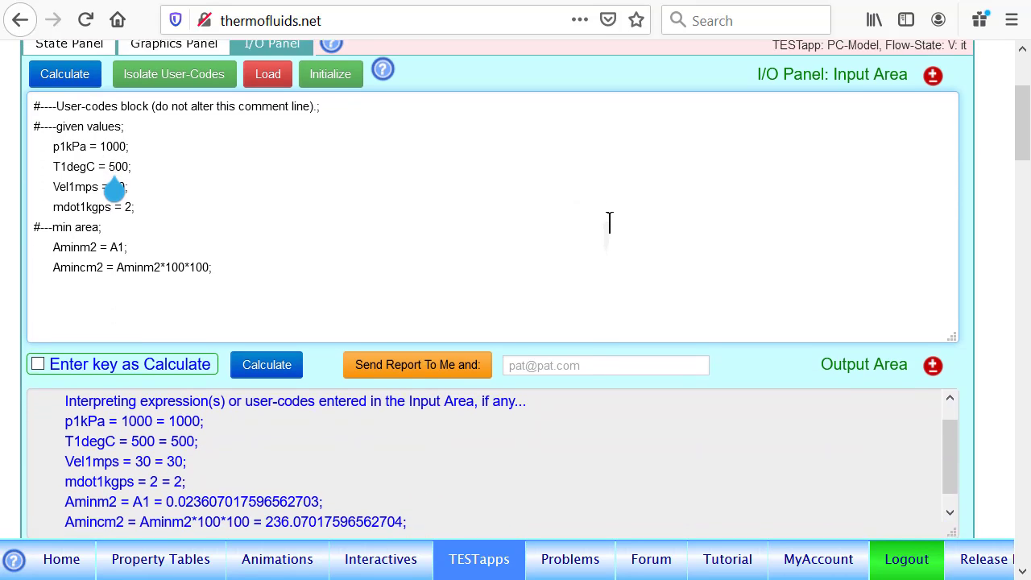
key(BackSpace)
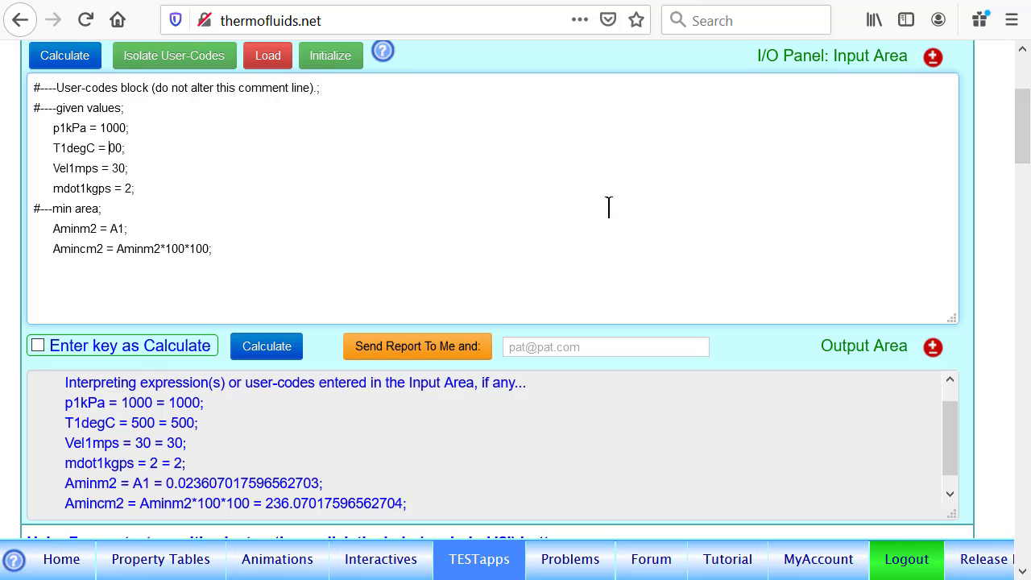
text(9)
click(267, 351)
scroll(495, 276, up, 2)
scroll(524, 371, down, 2)
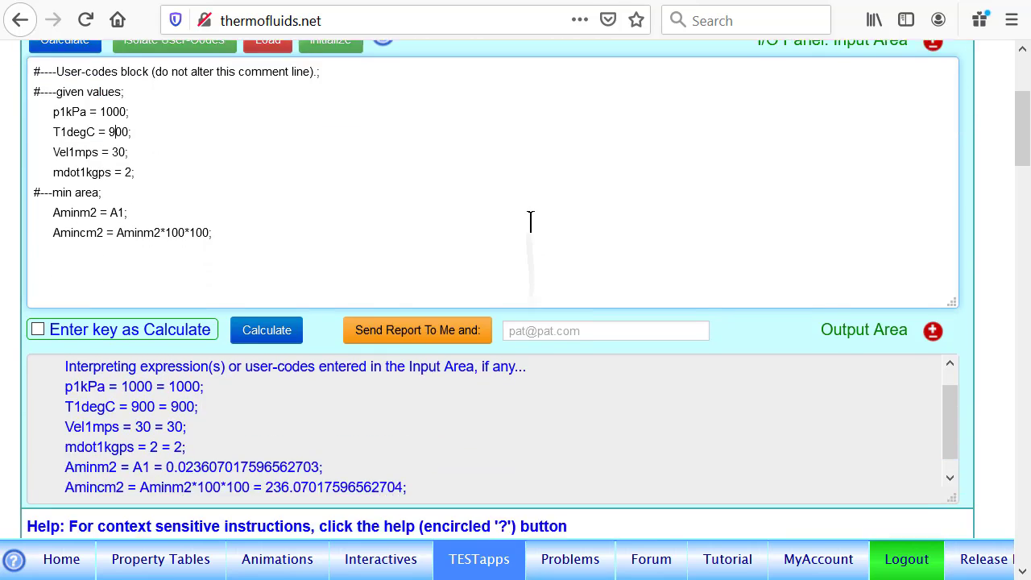
scroll(531, 221, down, 1)
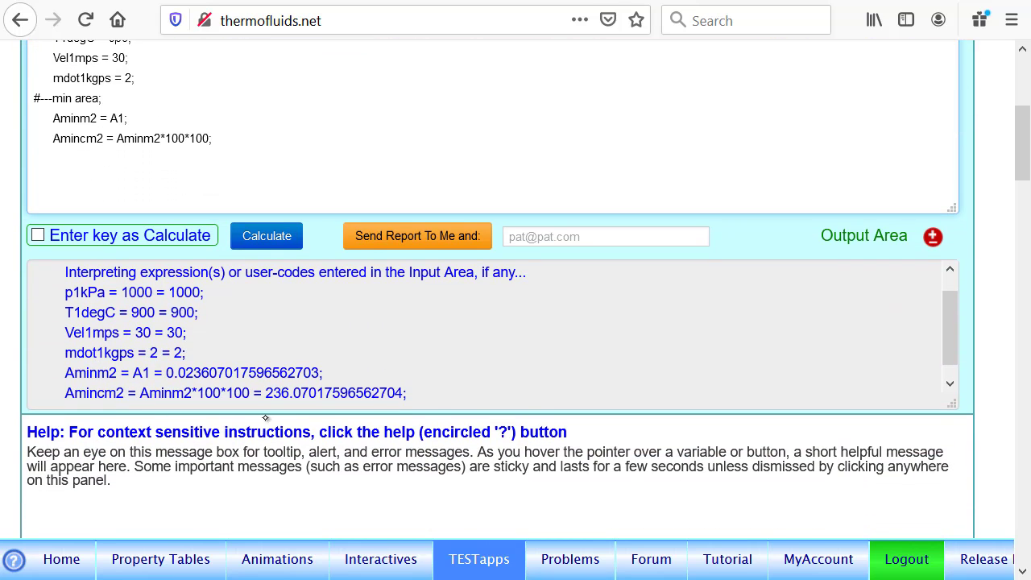
- Super-Calculate the whole solution and check the updated Aminm2 and Amincm2 values in the output area
scroll(578, 161, up, 1)
scroll(587, 322, up, 3)
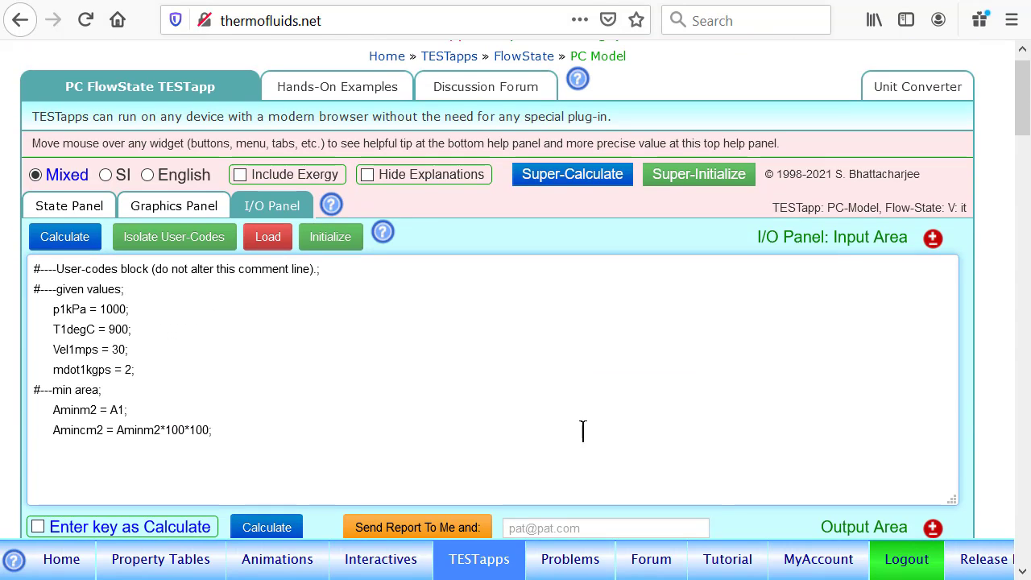
click(599, 185)
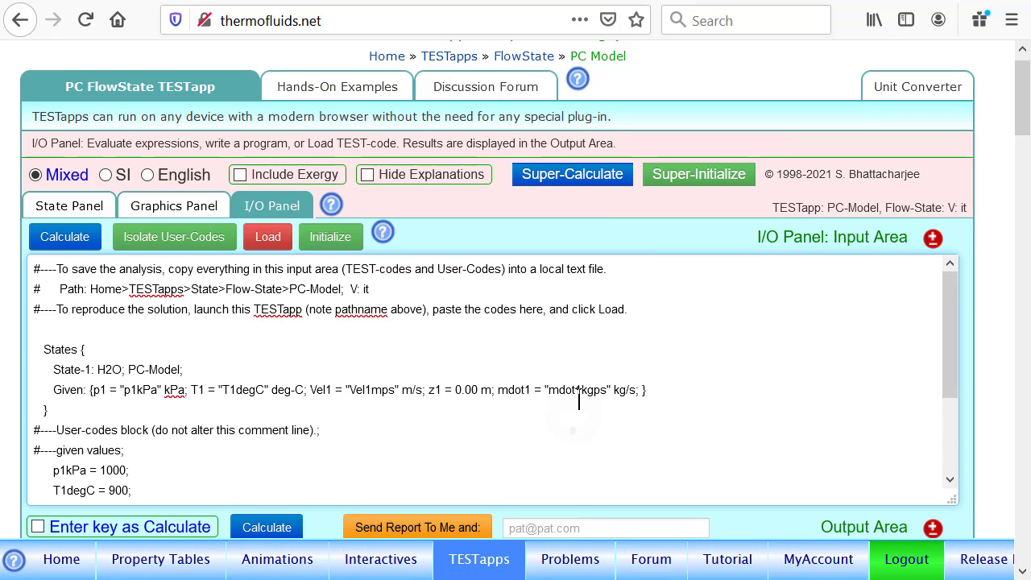
scroll(553, 264, down, 1)
scroll(553, 264, down, 2)
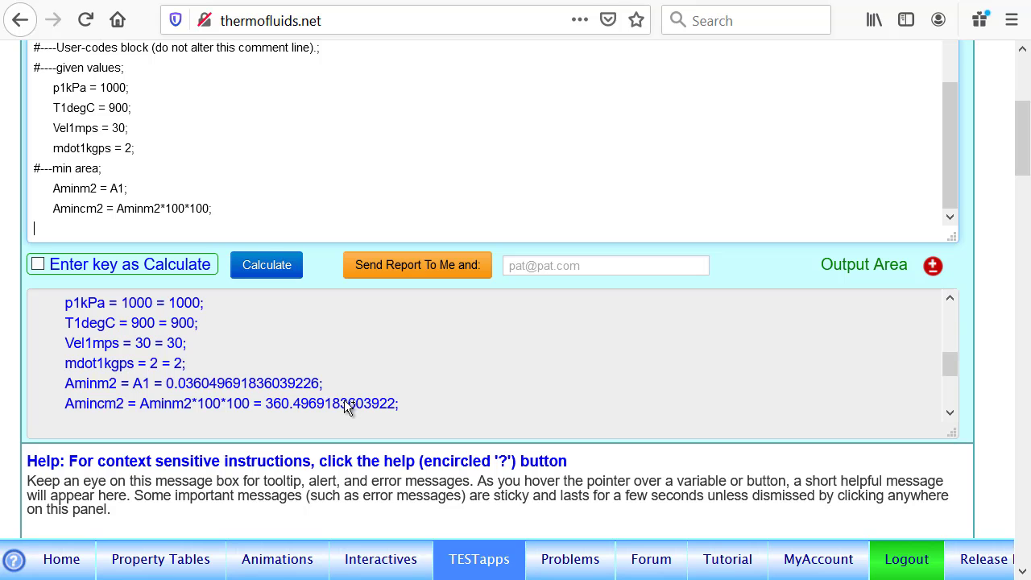
scroll(1021, 137, up, 3)
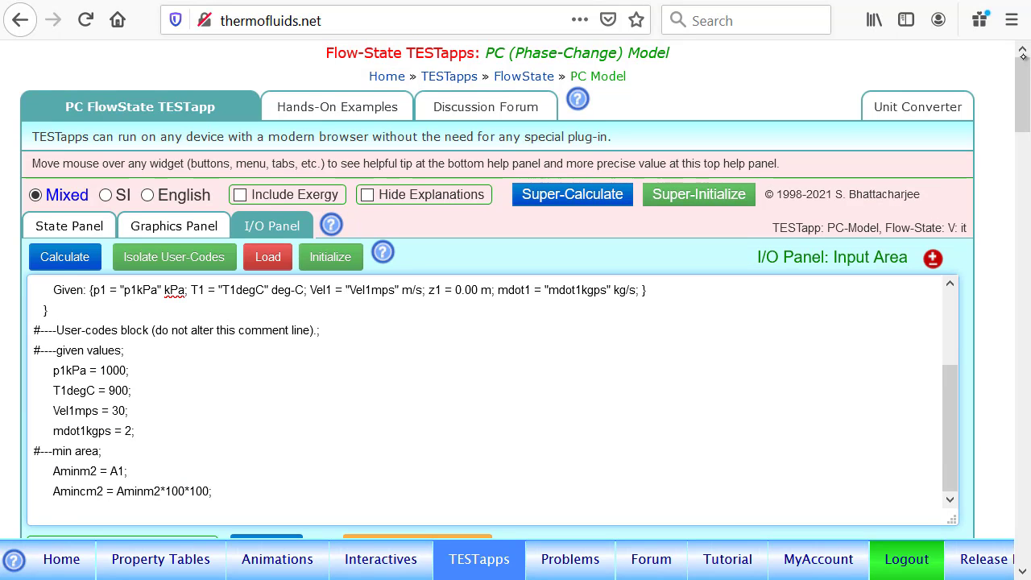